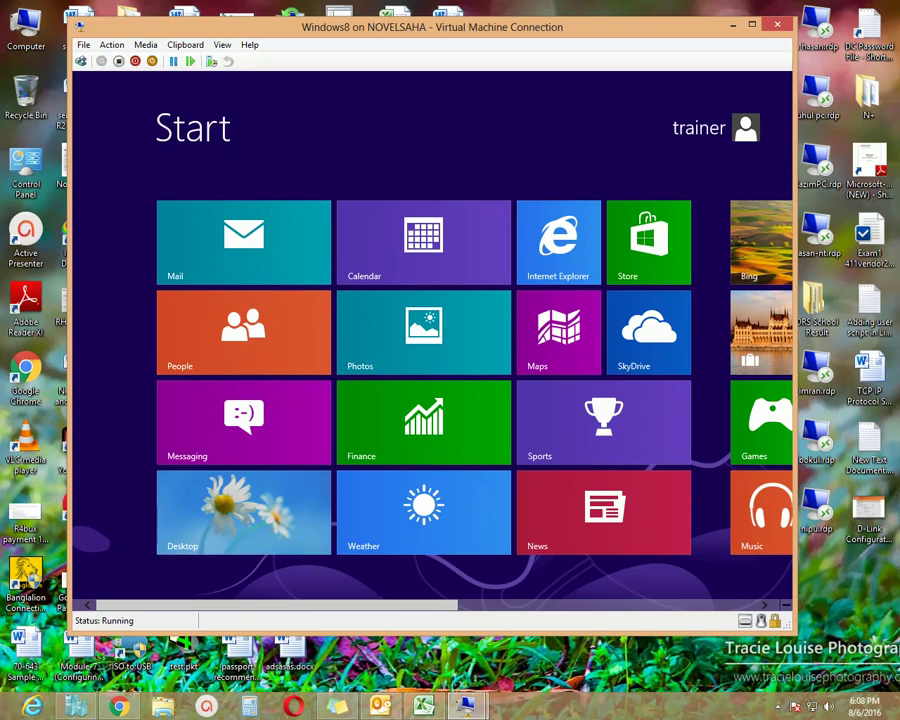
# - Switch to the desktop, return to Start, scroll to the Office tiles and launch Microsoft Outlook 2010
pyautogui.click(243, 512)
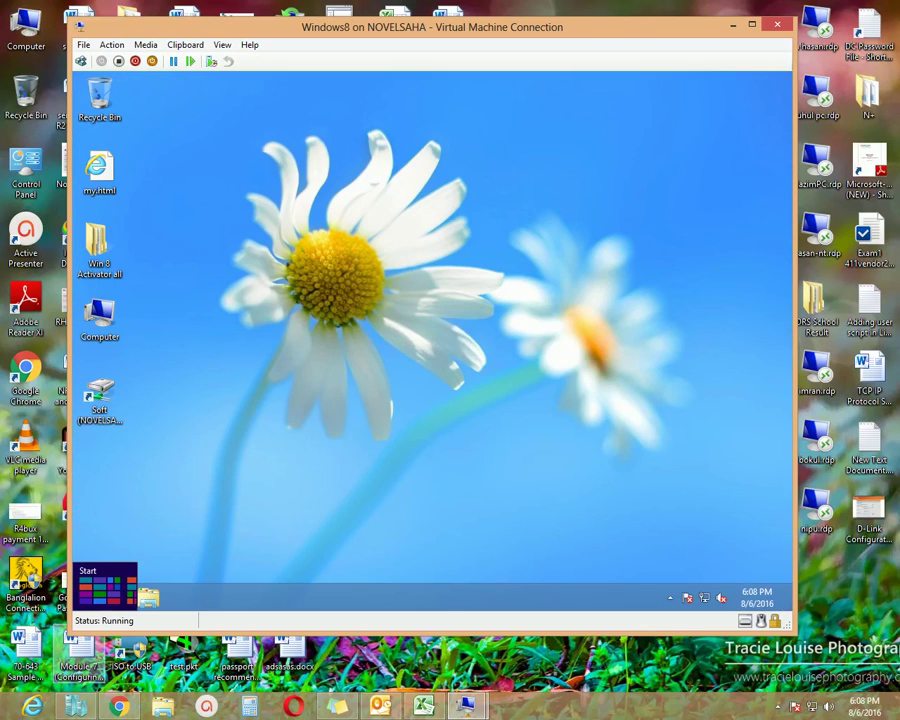
pyautogui.click(80, 598)
pyautogui.scroll(-5, 430, 340)
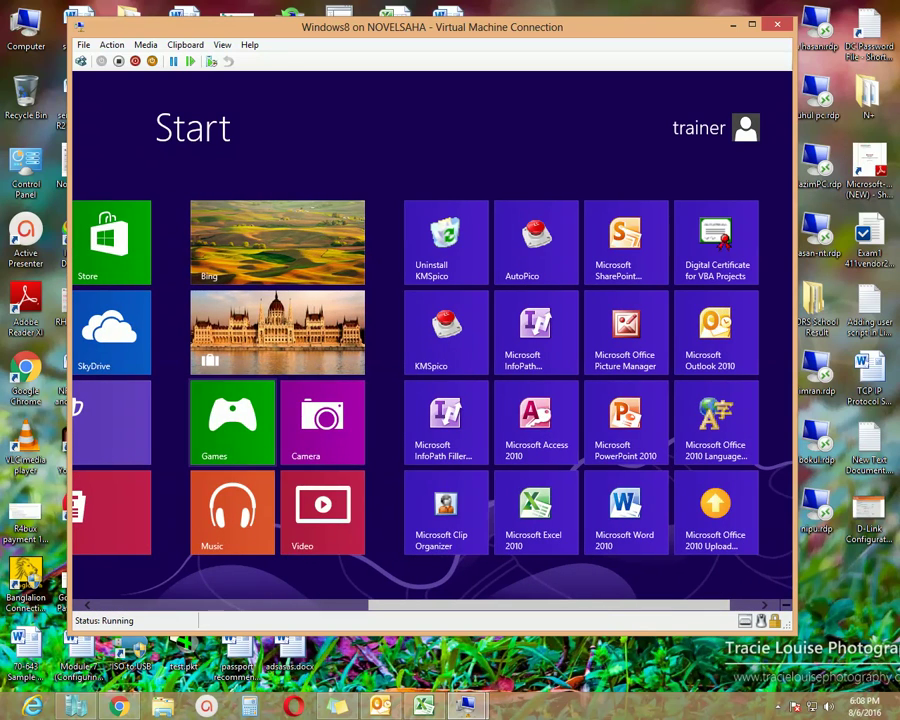
pyautogui.scroll(-1, 430, 380)
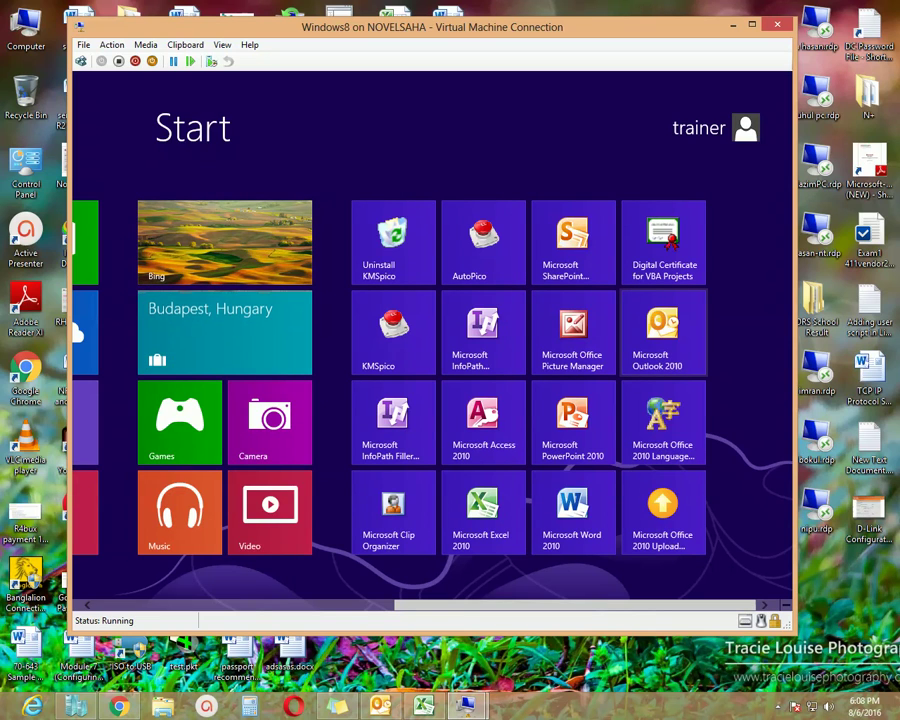
pyautogui.press('super+d')
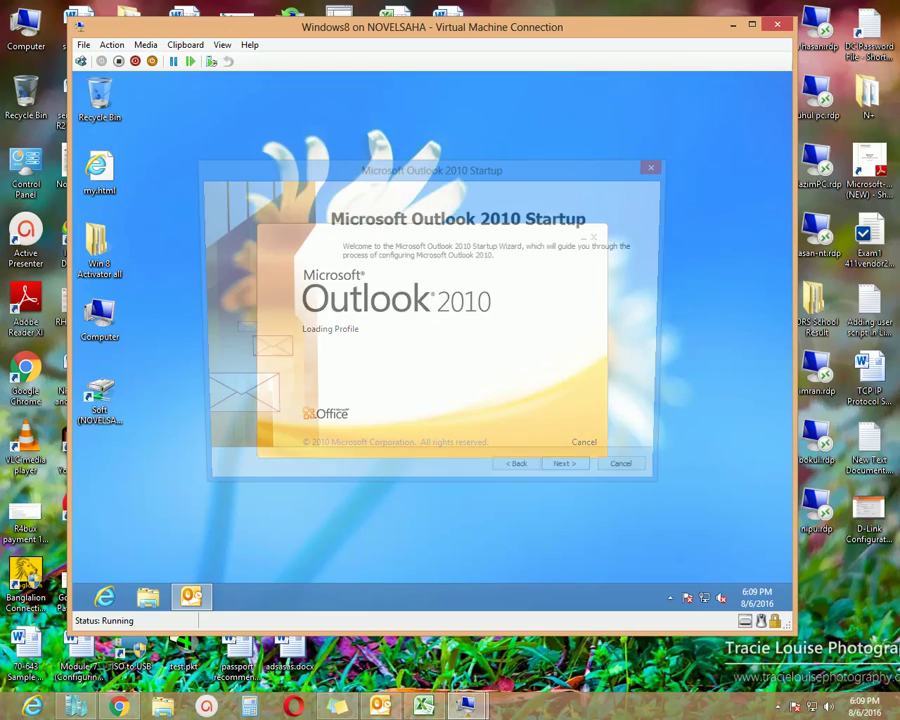
# - Go past the Outlook 2010 Startup welcome page and answer Yes to configuring an e-mail account
pyautogui.moveTo(572, 176); pyautogui.dragTo(569, 184)
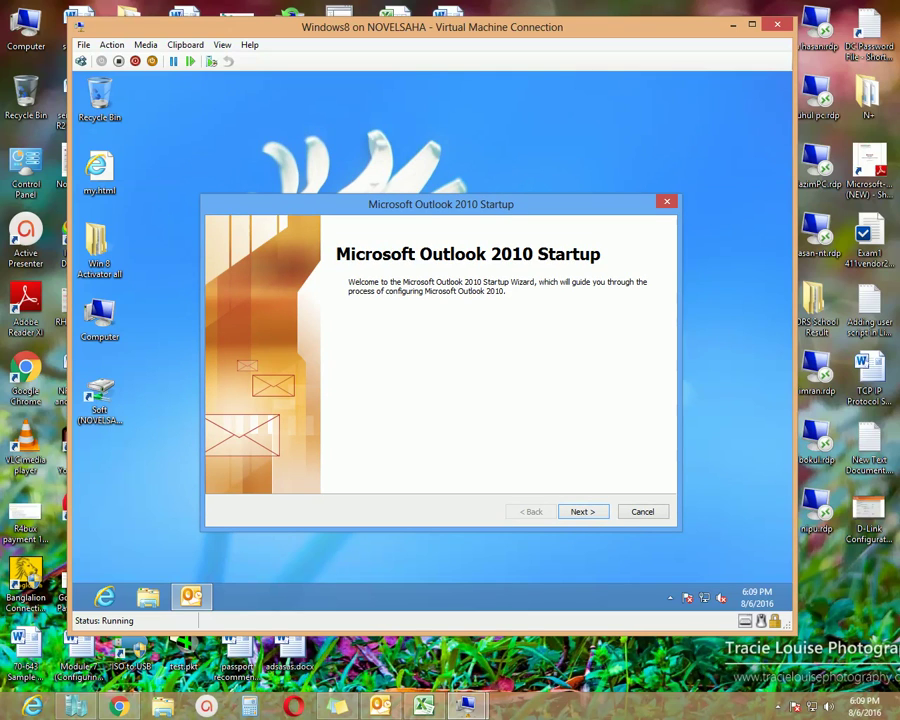
pyautogui.press('Return')
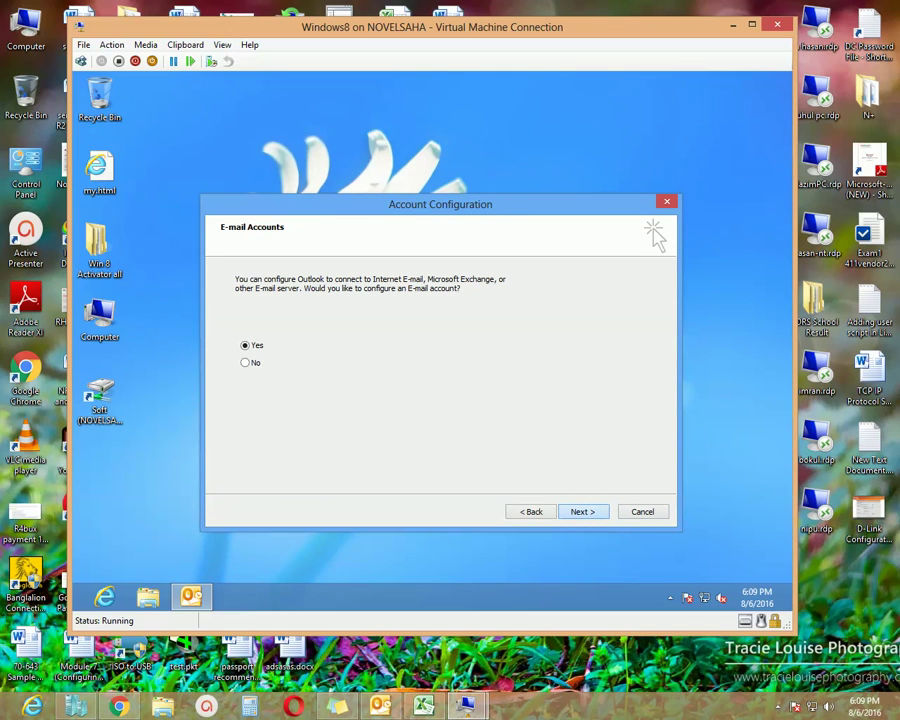
pyautogui.press('Return')
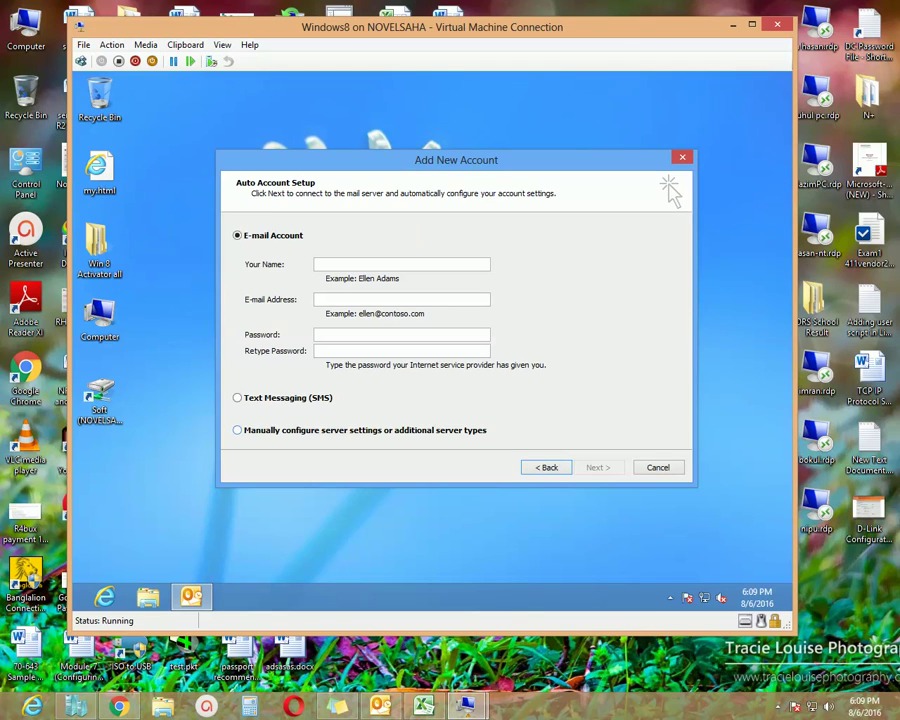
# - Choose manual server configuration with Internet E-mail as the account service
pyautogui.click(237, 430)
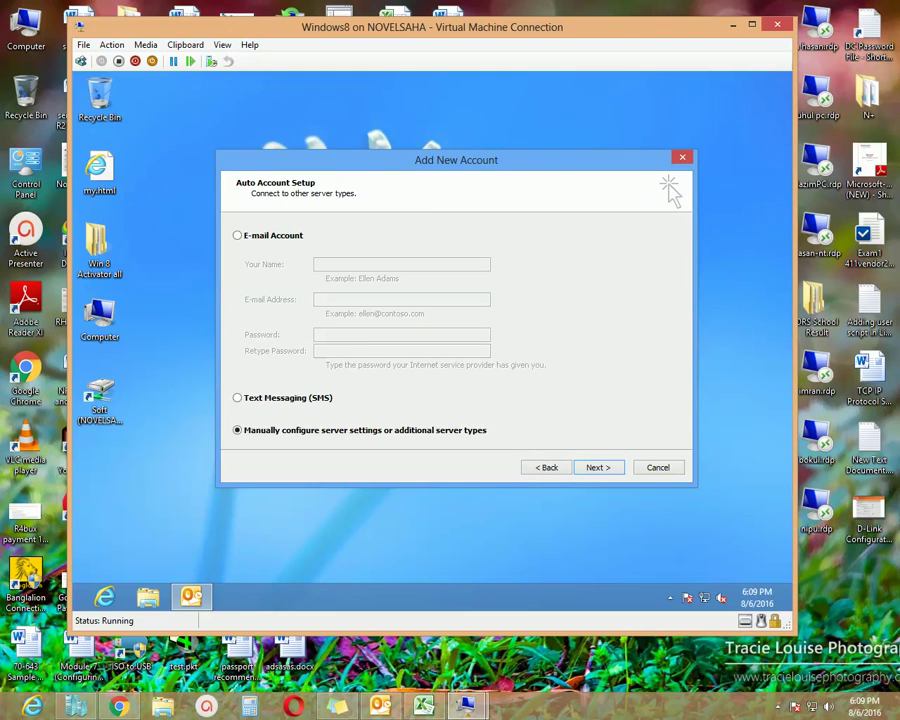
pyautogui.press('Return')
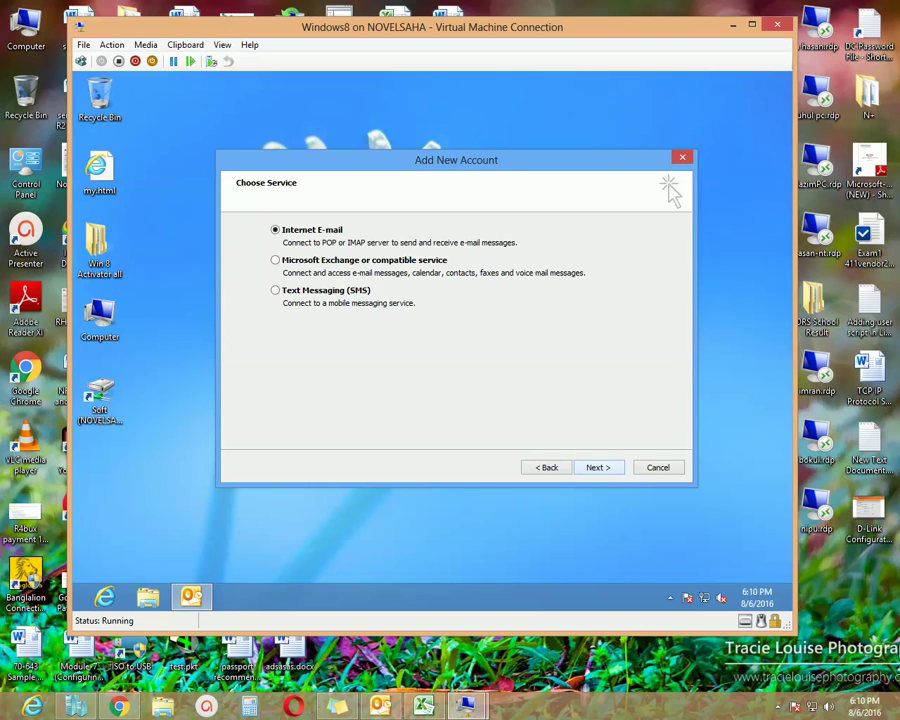
pyautogui.press('Return')
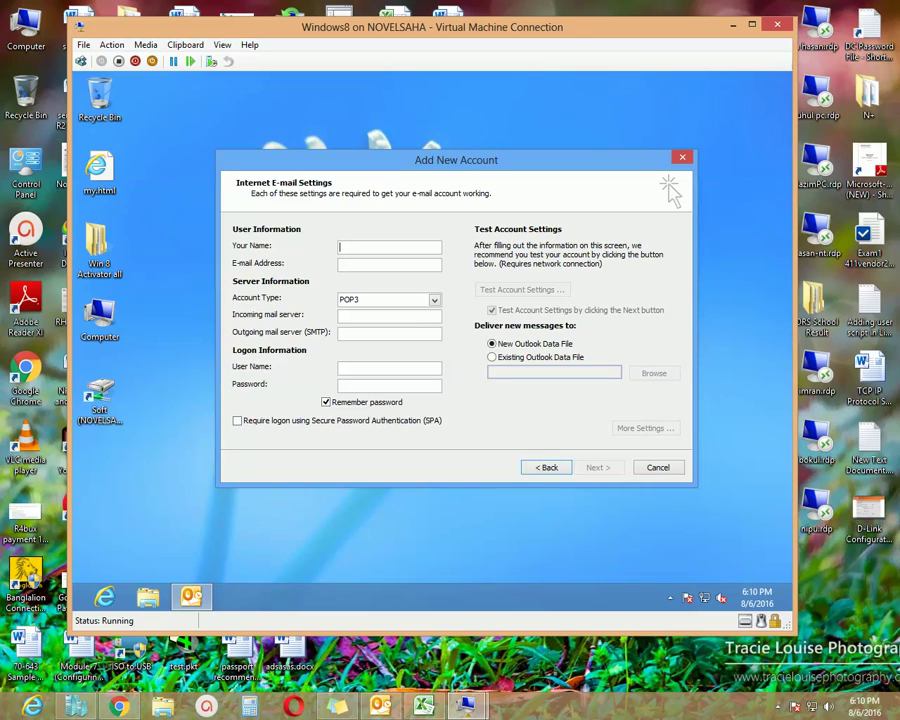
# - Enter the account holder's name and e-mail address, and mail.pttcbd.com as the incoming server
pyautogui.press('Tab')
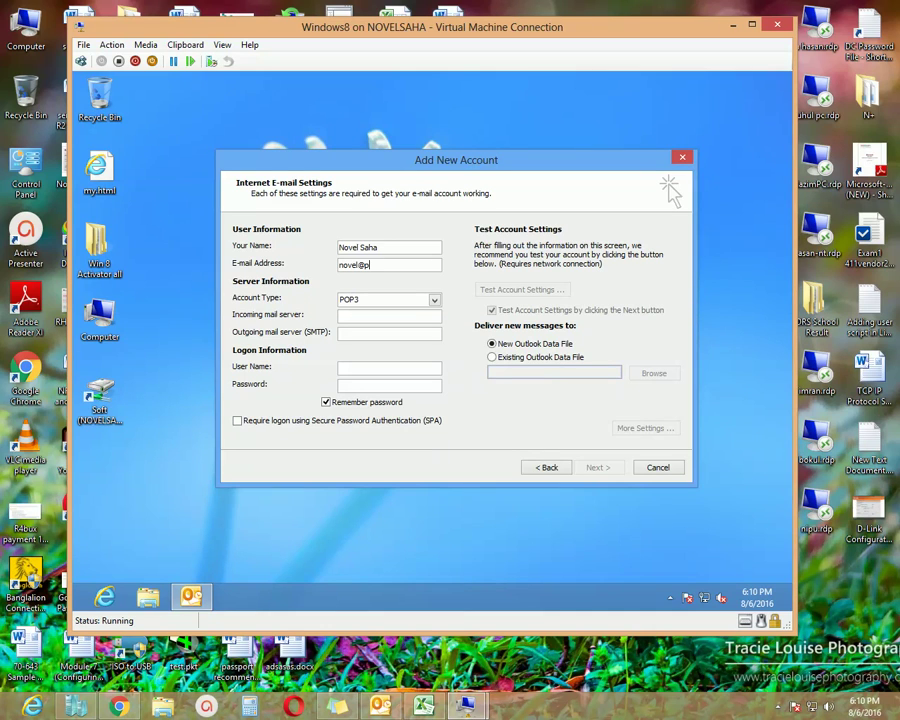
pyautogui.press('Tab')
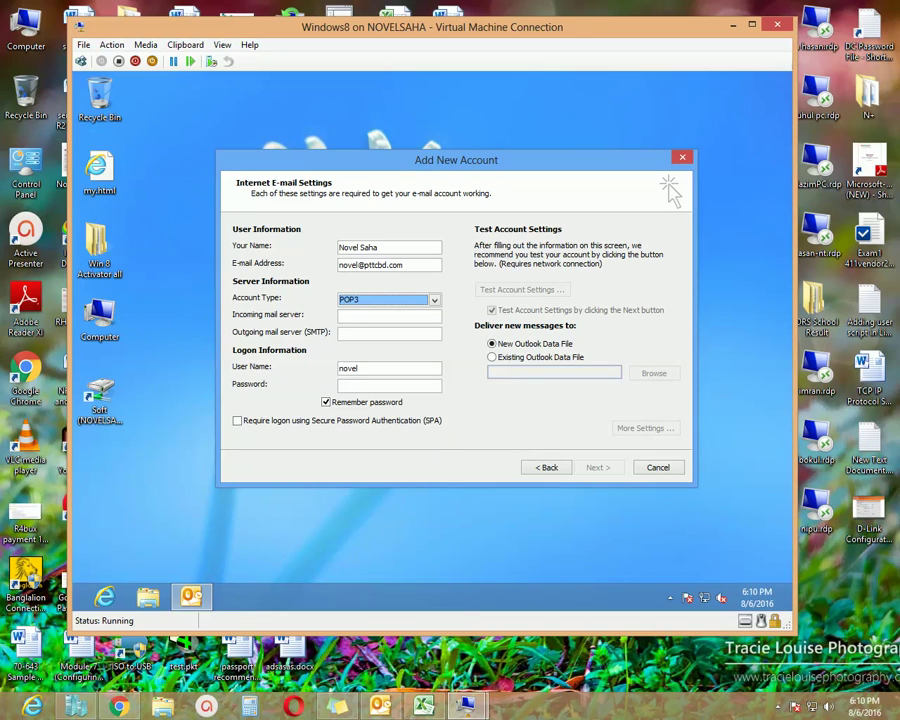
pyautogui.click(389, 315)
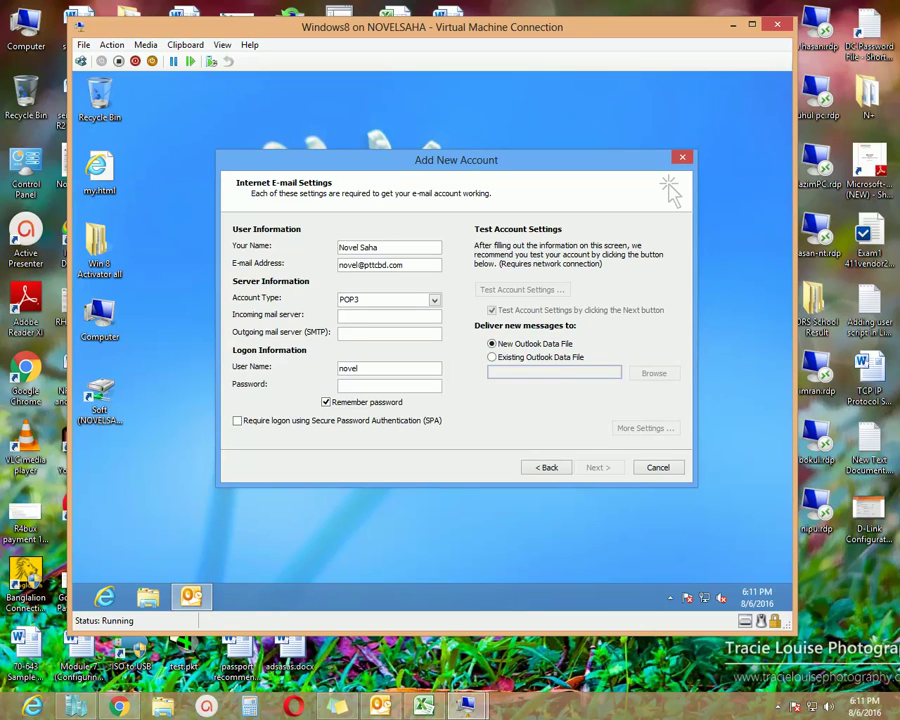
pyautogui.write('mail.pttcbd.com')
# - Set the outgoing server to mail.pttcbd.com and change the logon user name to the full e-mail address
pyautogui.click(389, 333)
pyautogui.write('mail')
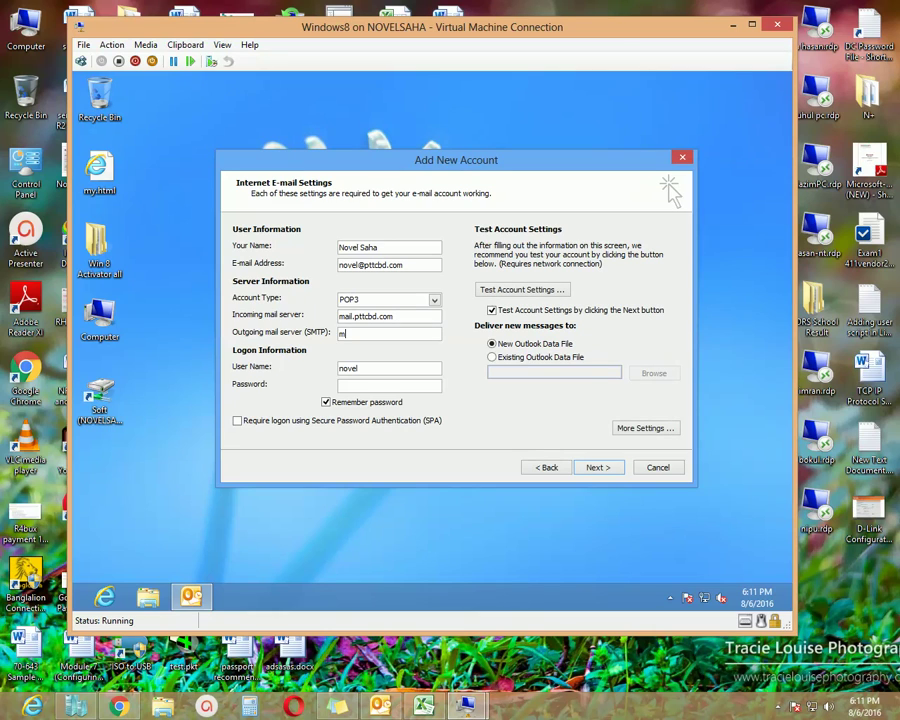
pyautogui.write('.pttcbd.com')
pyautogui.click(358, 368)
pyautogui.press('BackSpace')
pyautogui.press('BackSpace')
pyautogui.press('BackSpace')
pyautogui.press('BackSpace')
pyautogui.press('BackSpace')
# - Move to the Password field to begin entering the account password
pyautogui.press('Tab')
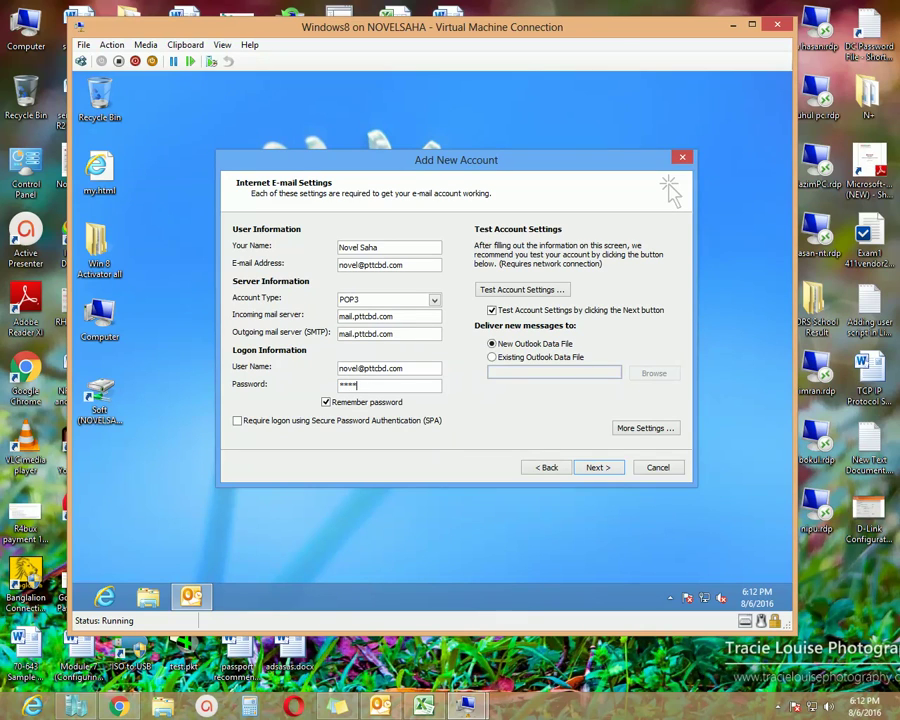
pyautogui.click(355, 385)
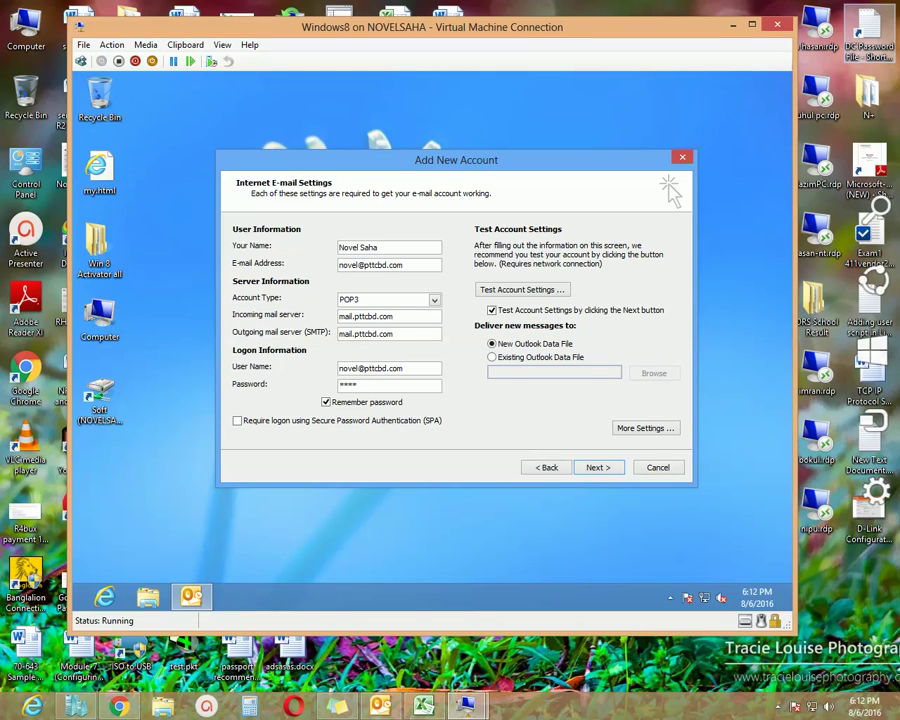
pyautogui.doubleClick(868, 35)
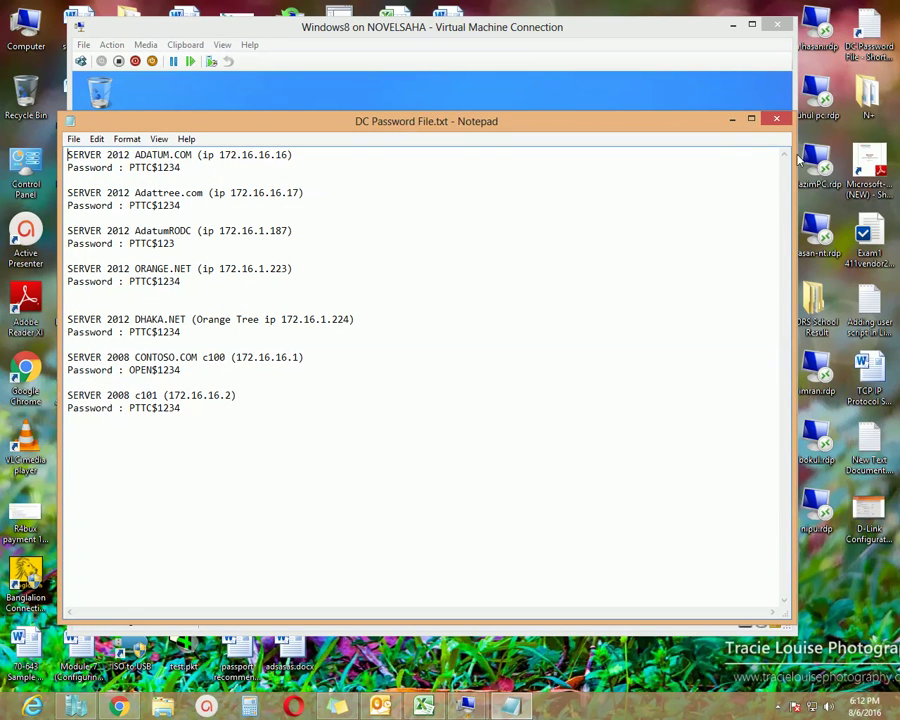
pyautogui.click(550, 92)
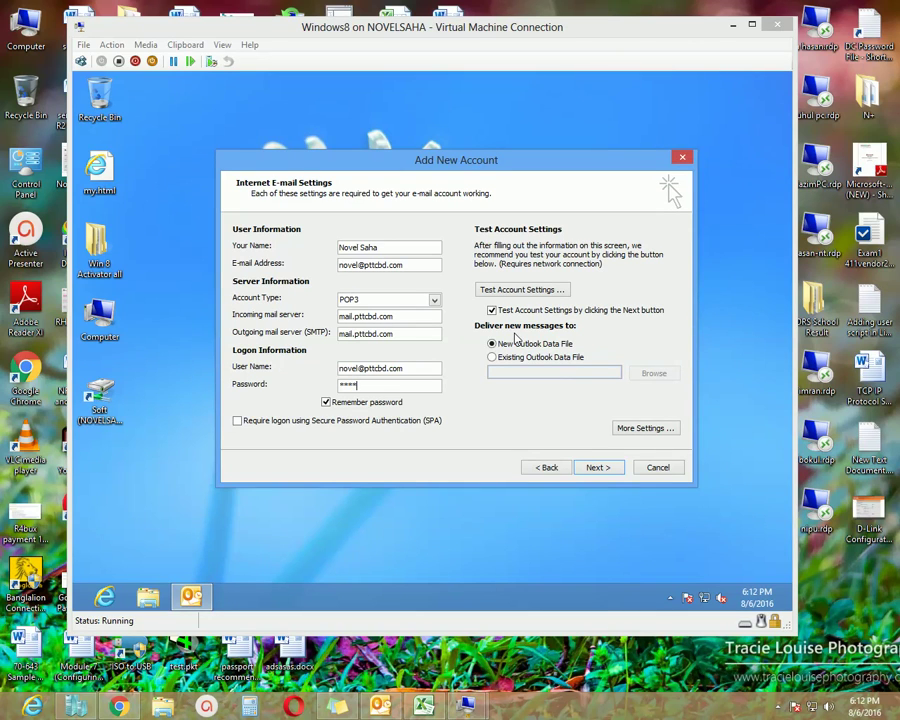
# - Fix the mistyped account password and run the account settings test
pyautogui.press('BackSpace')
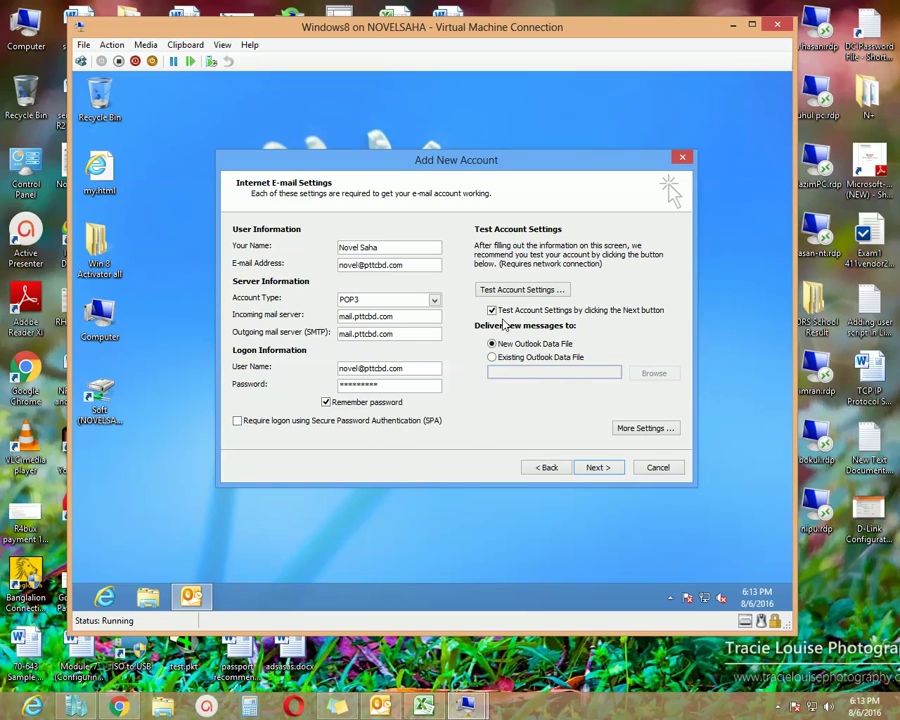
pyautogui.click(510, 297)
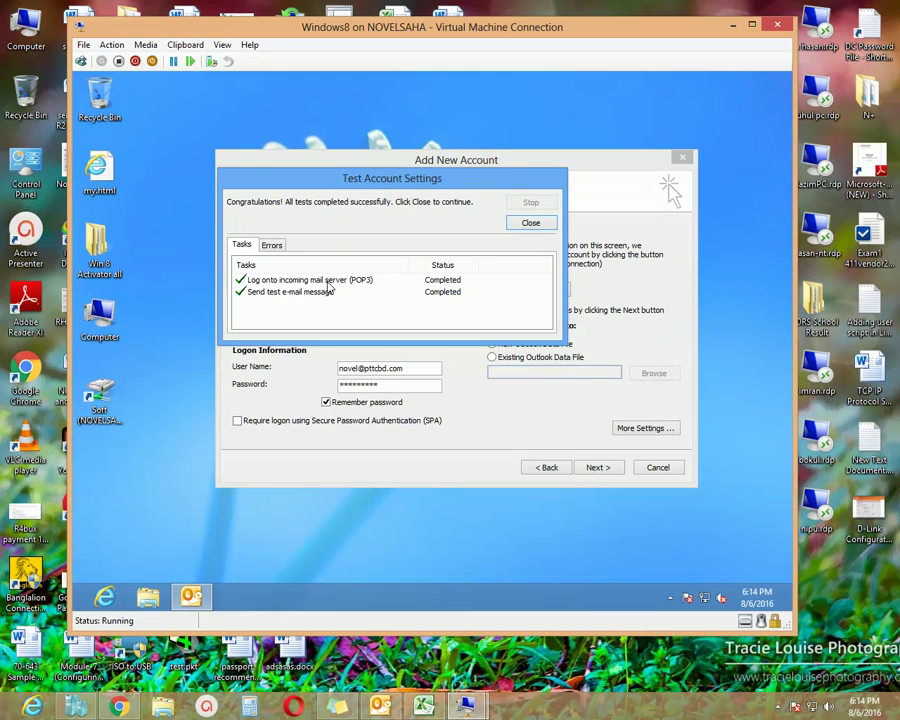
# - Close the successful test results, run the account test a second time, and close those results too
pyautogui.click(531, 223)
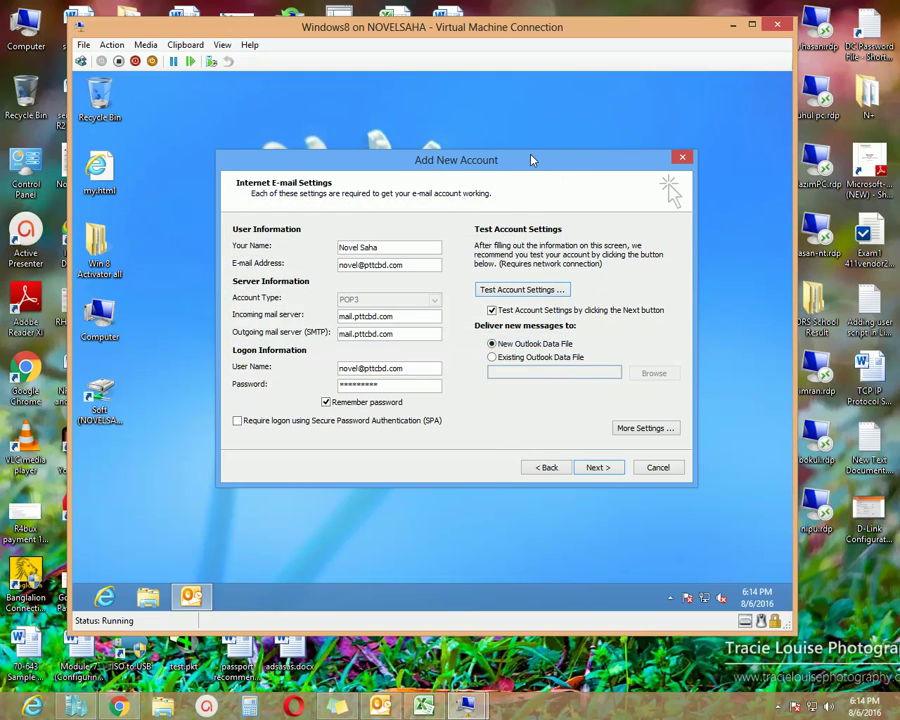
pyautogui.moveTo(522, 165); pyautogui.dragTo(506, 165)
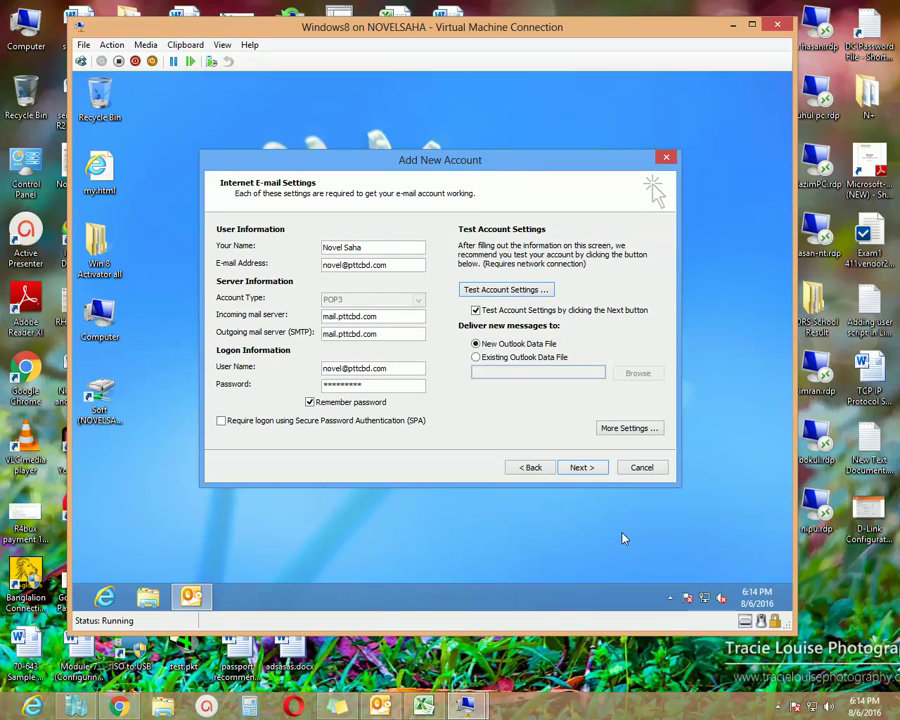
pyautogui.click(581, 467)
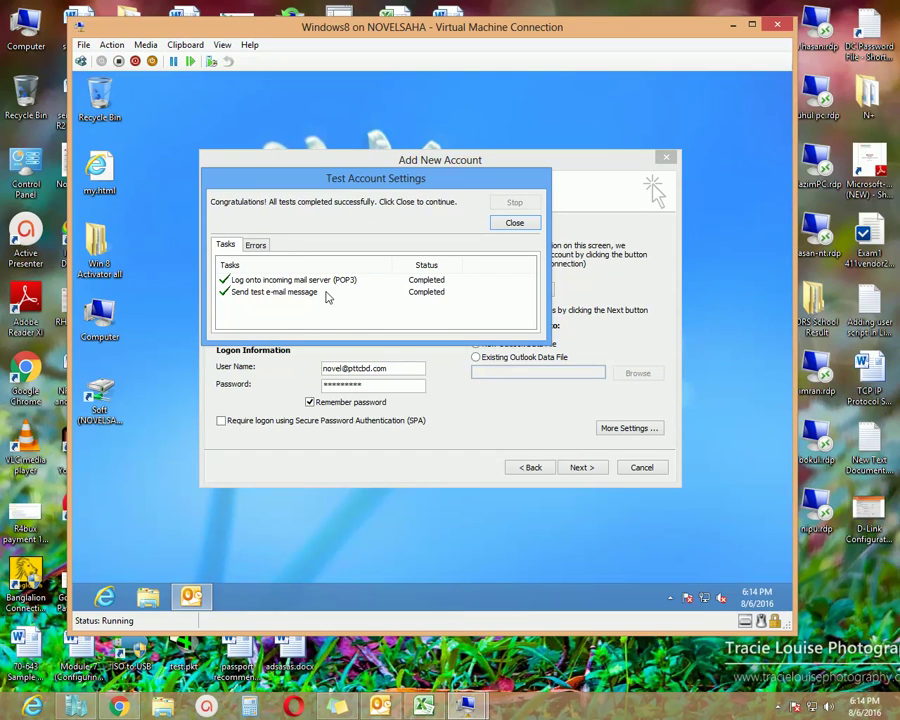
pyautogui.click(515, 224)
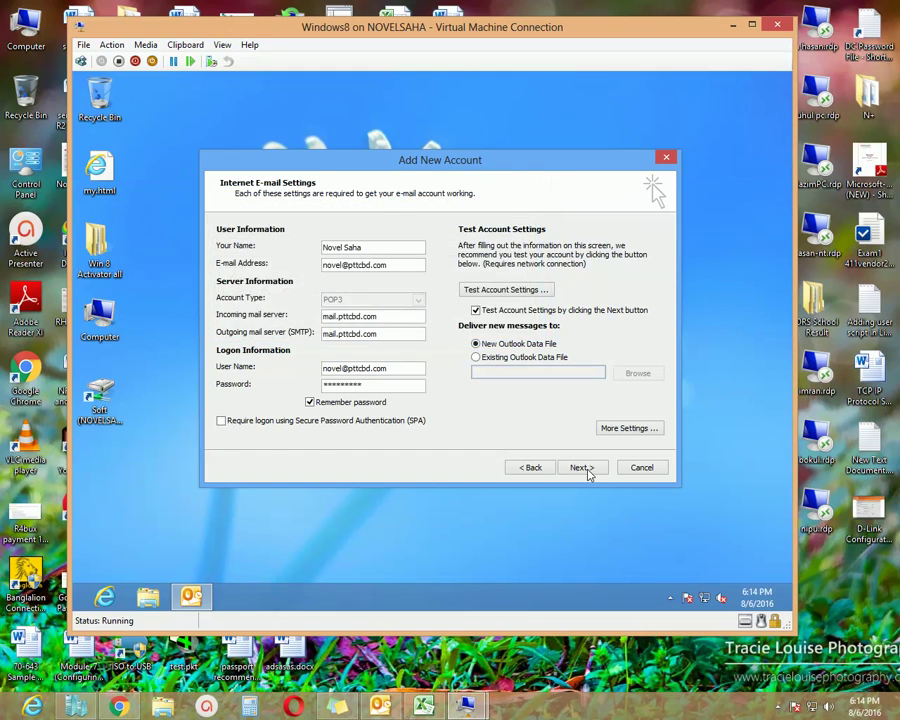
# - Advance to the Congratulations page and finish the account wizard
pyautogui.click(585, 467)
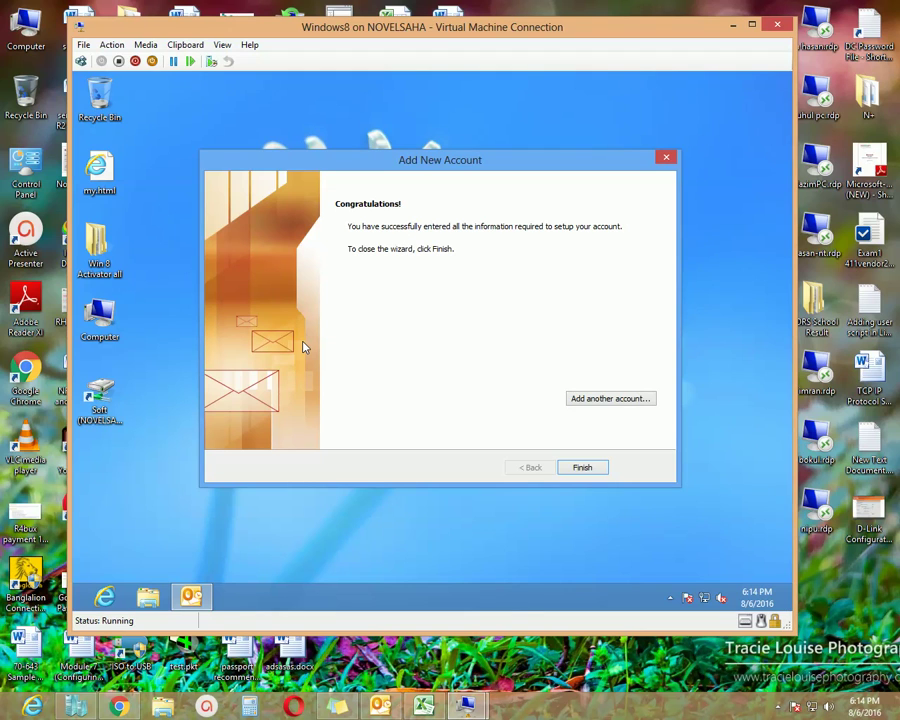
pyautogui.click(588, 468)
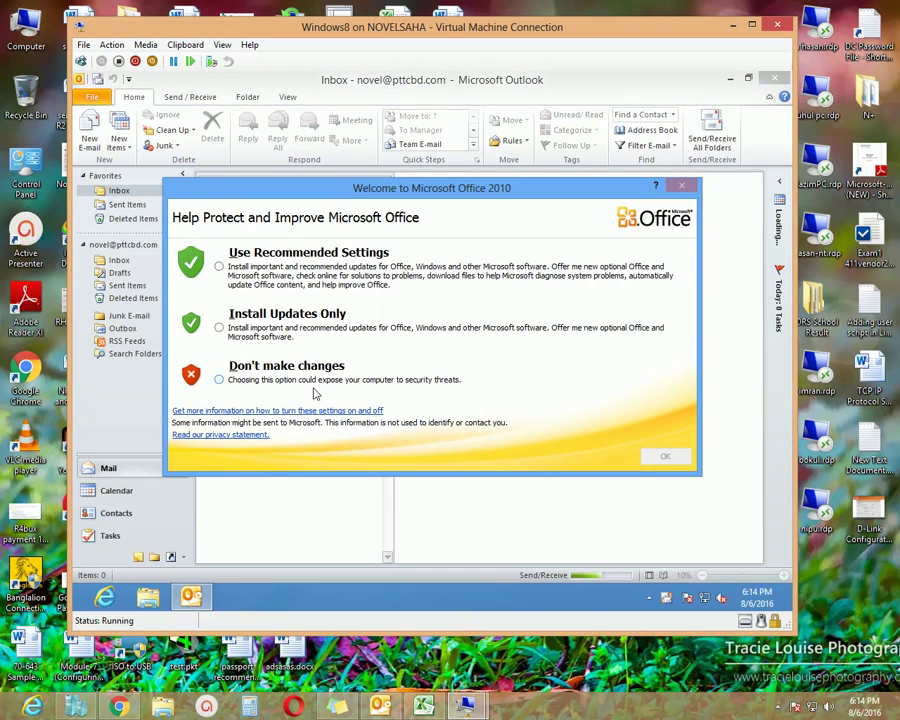
# - Select Don't make changes in the Welcome to Microsoft Office 2010 dialog
pyautogui.click(268, 373)
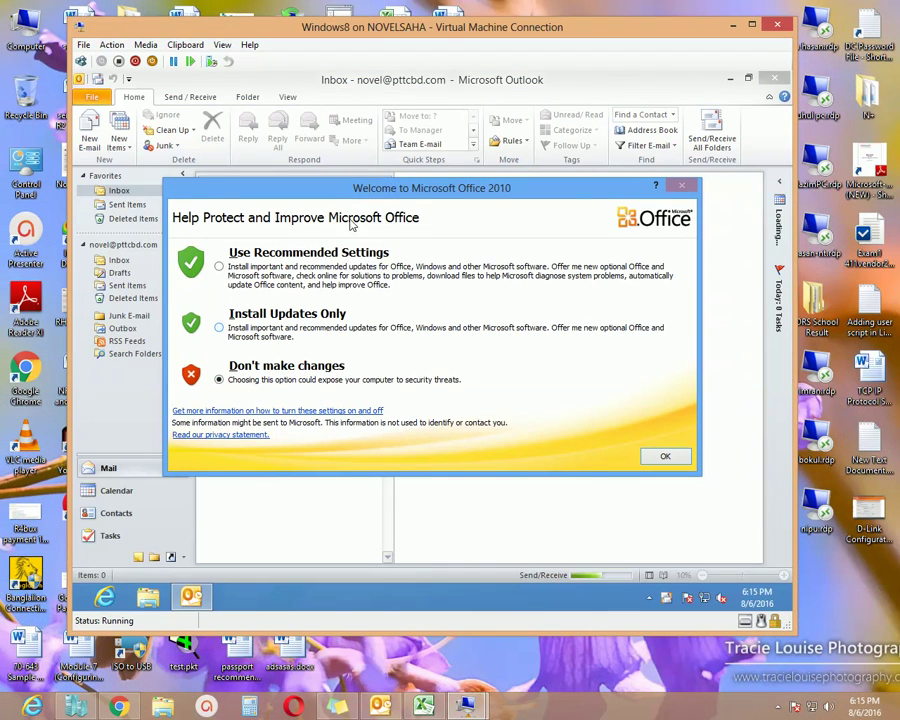
pyautogui.moveTo(372, 191); pyautogui.dragTo(415, 193)
pyautogui.moveTo(590, 189); pyautogui.dragTo(565, 195)
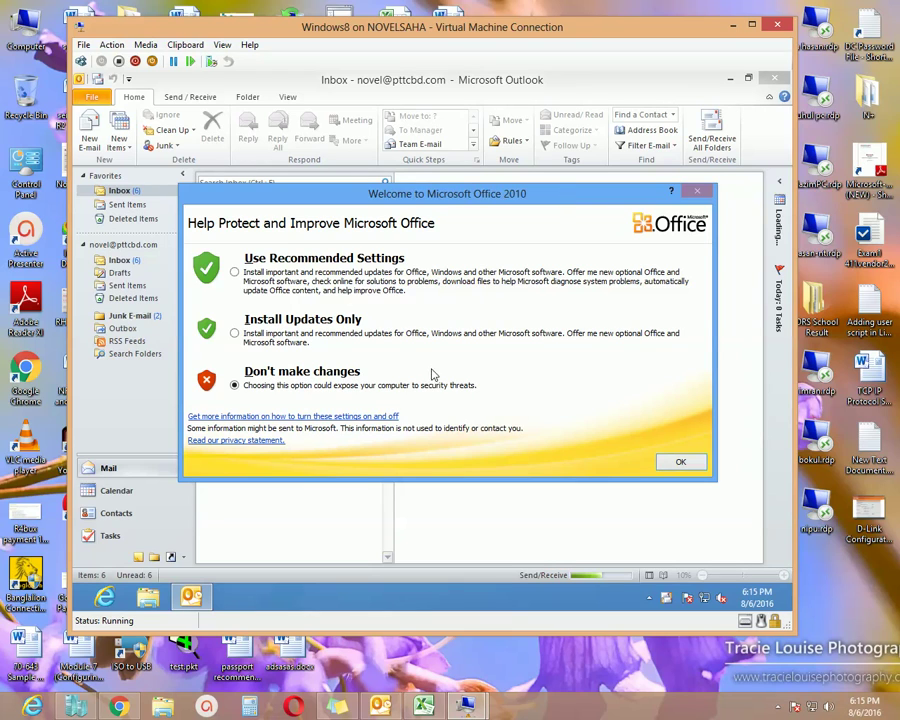
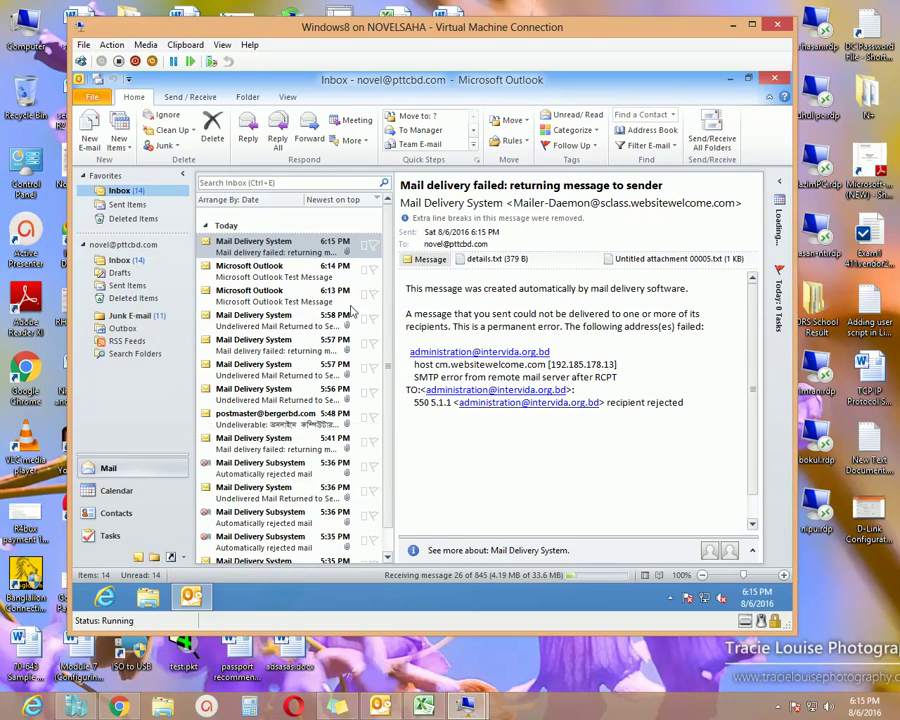
# - Nudge the Virtual Machine Connection window holding the Outlook inbox slightly right and down
pyautogui.moveTo(438, 31); pyautogui.dragTo(452, 36)
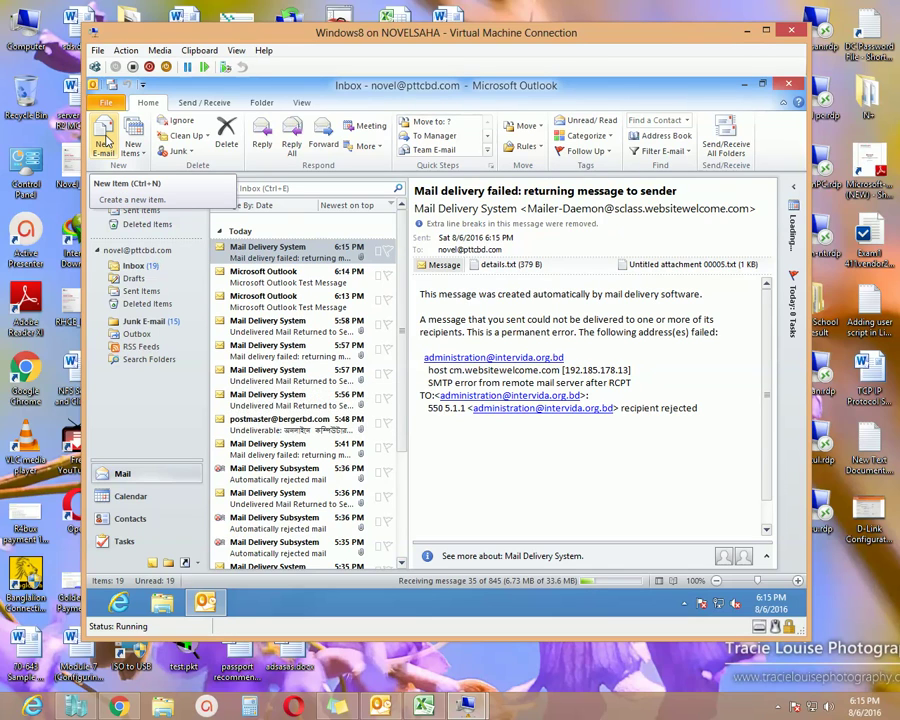
# - Start a new blank email from the Home tab and reposition the Untitled Message window
pyautogui.click(106, 146)
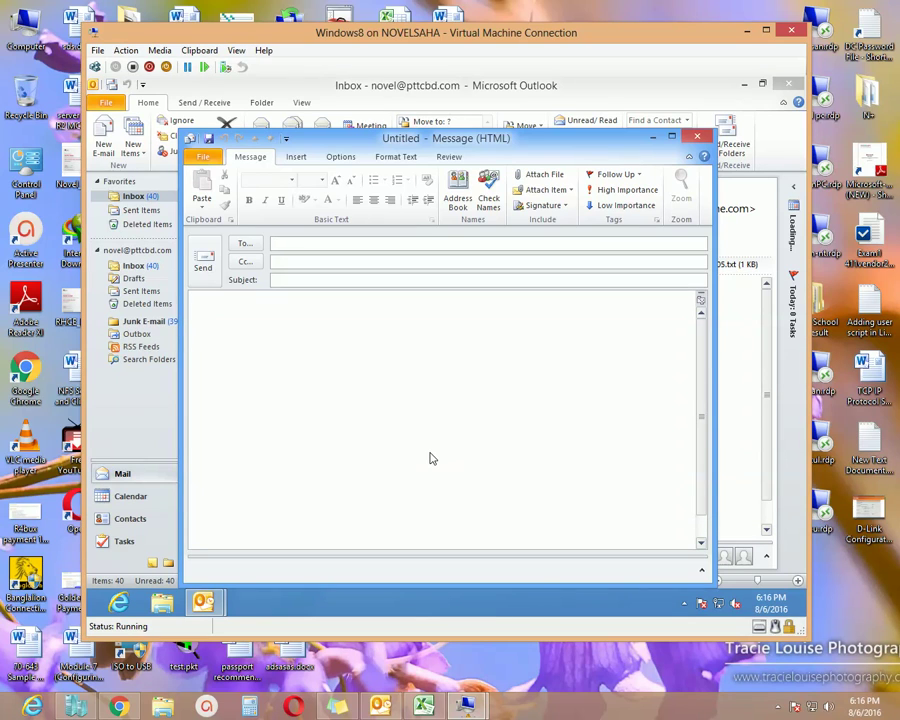
pyautogui.moveTo(587, 141); pyautogui.dragTo(559, 129)
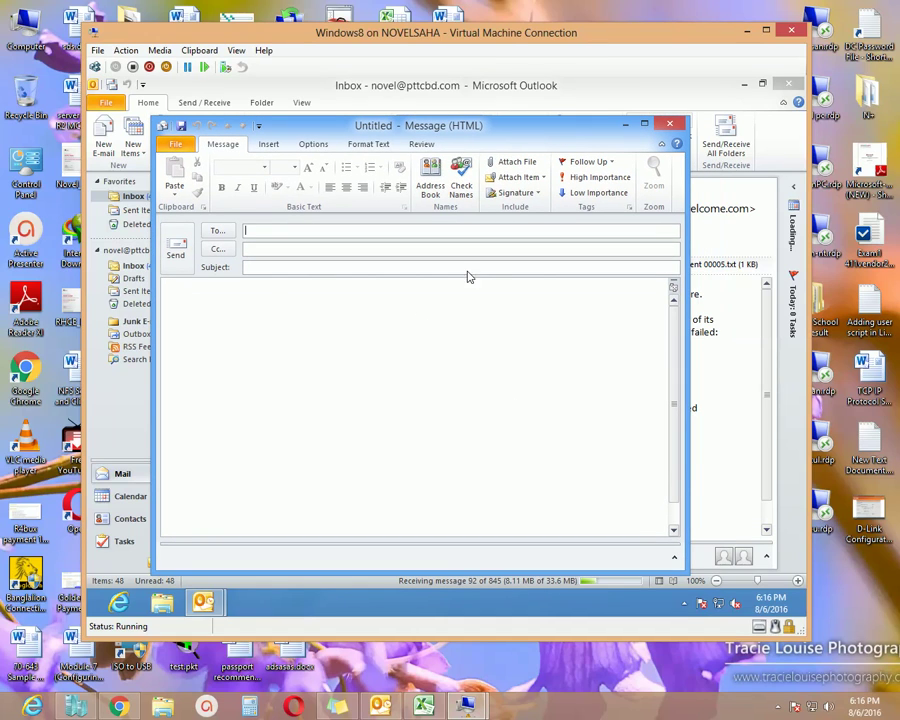
pyautogui.moveTo(506, 141); pyautogui.dragTo(535, 140)
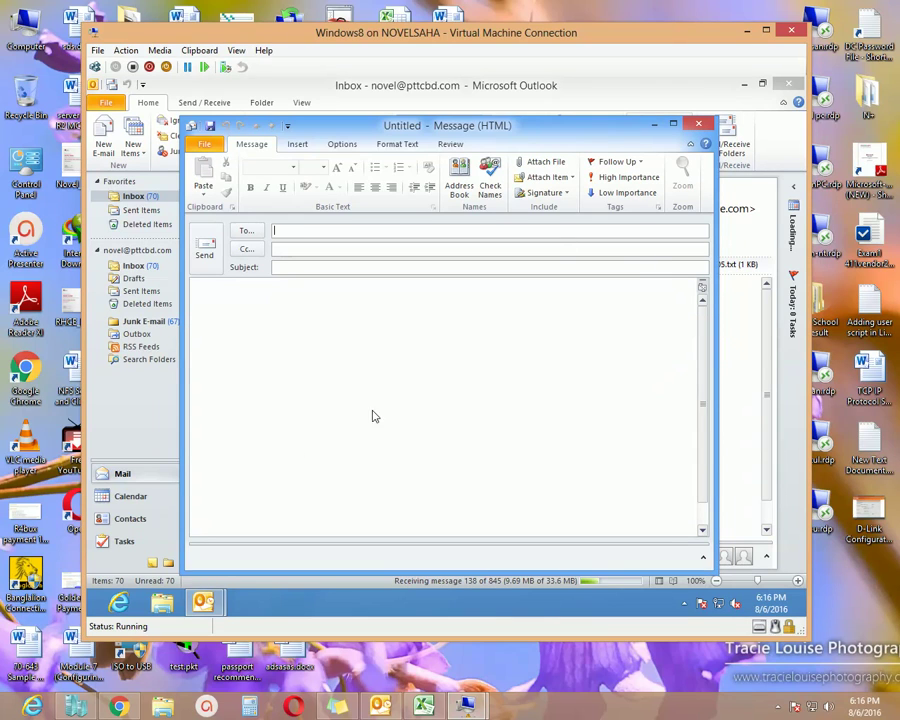
# - Close the Untitled Message without saving, then bring up the recorder controls from the system tray
pyautogui.click(696, 126)
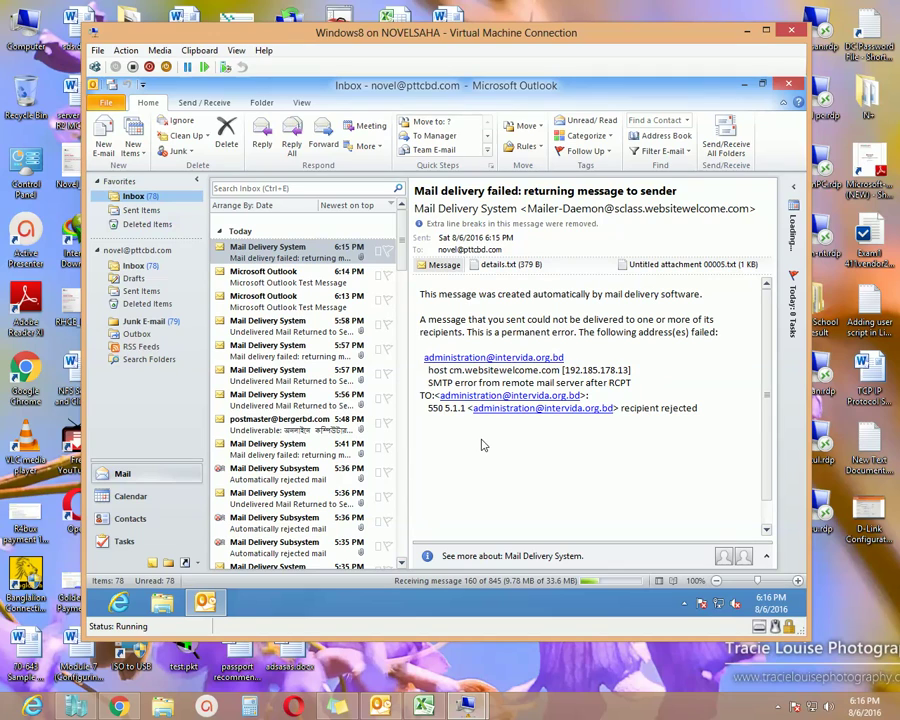
pyautogui.click(777, 706)
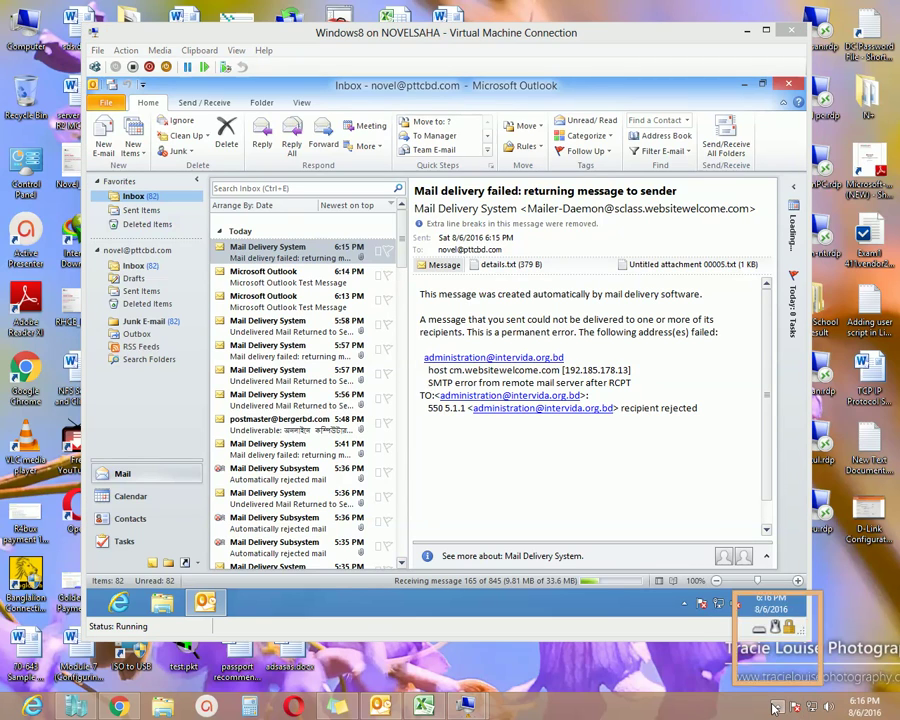
pyautogui.click(789, 634)
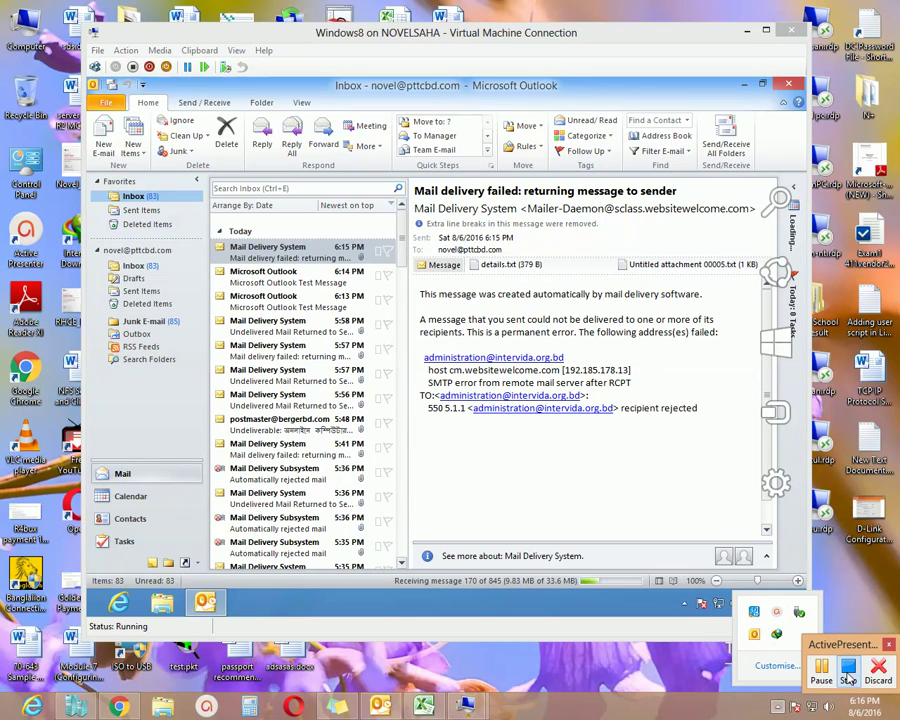